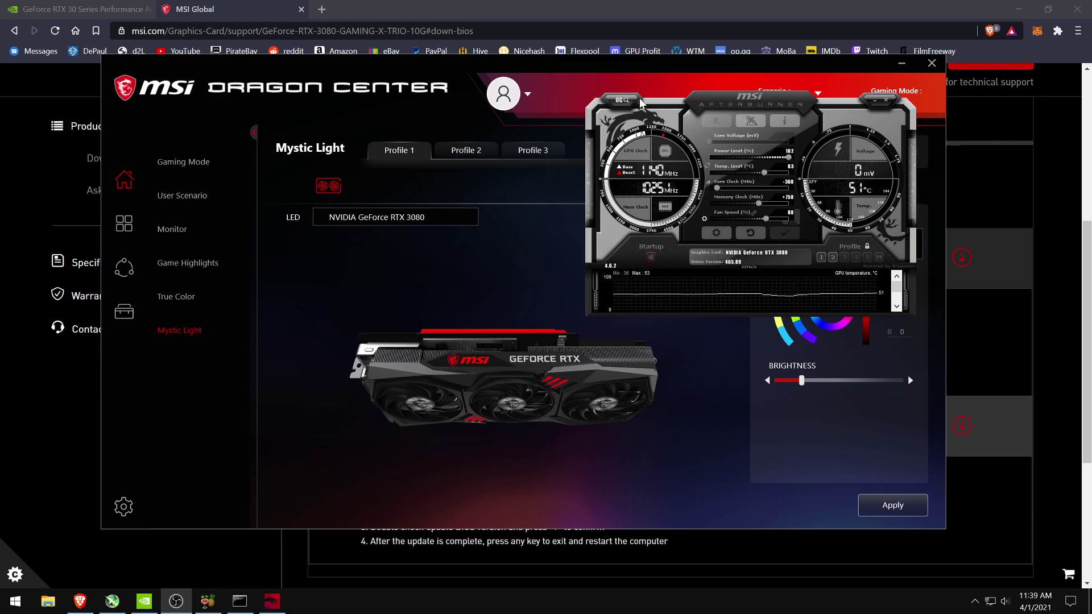
Step: Drag the Afterburner window left to expose Dragon Center's Mystic Light colour wheel
{"action": "left_click_drag", "start_coordinate": [761, 98], "coordinate": [739, 85]}
Step: Bring up the GeForce Resizable BAR article, then open NVIDIA Control Panel's System Information
{"action": "left_click", "coordinate": [79, 9]}
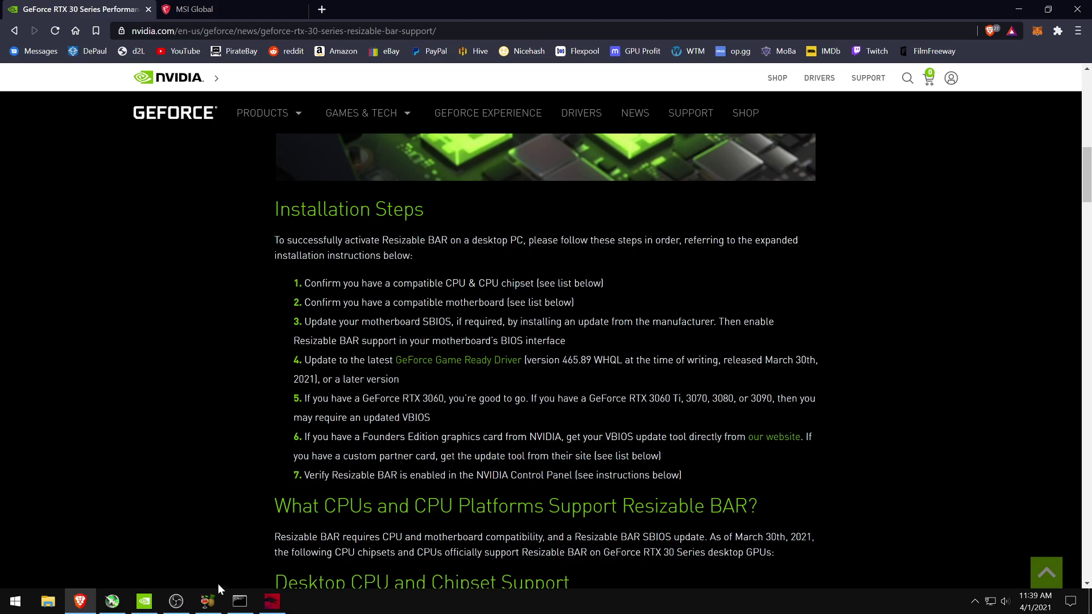
{"action": "left_click", "coordinate": [144, 601]}
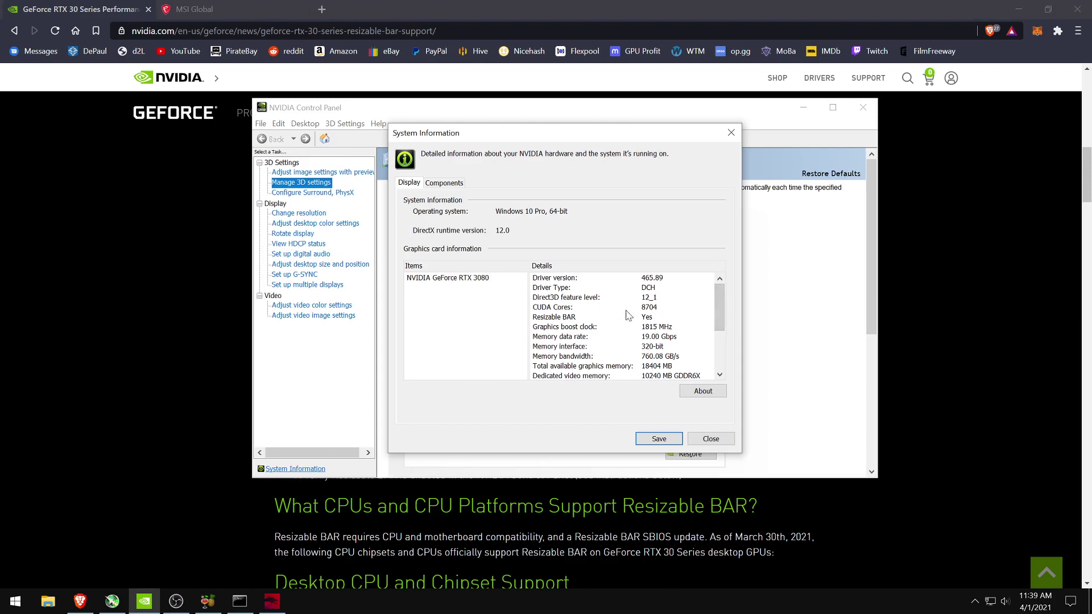
Step: Check that Resizable BAR reads Yes for the RTX 3080, then return to the GeForce article
{"action": "left_click", "coordinate": [131, 390]}
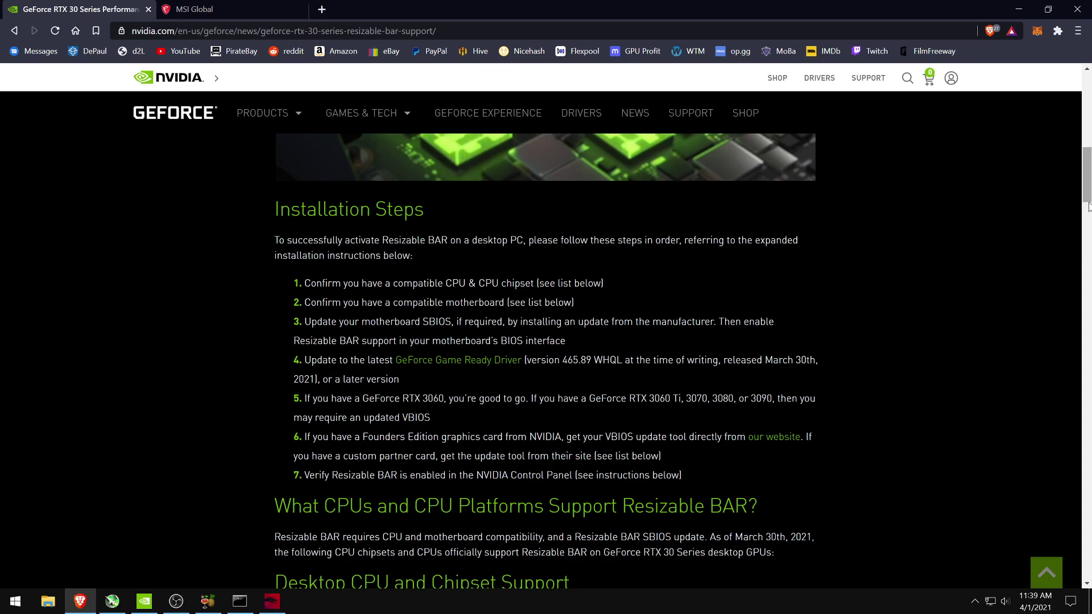
Step: Locate the MSI line in the VBIOS Update list, then switch to the MSI Global BIOS page
{"action": "scroll", "coordinate": [1076, 295], "scroll_direction": "down", "scroll_amount": 15}
{"action": "left_click_drag", "start_coordinate": [1076, 295], "coordinate": [1083, 426]}
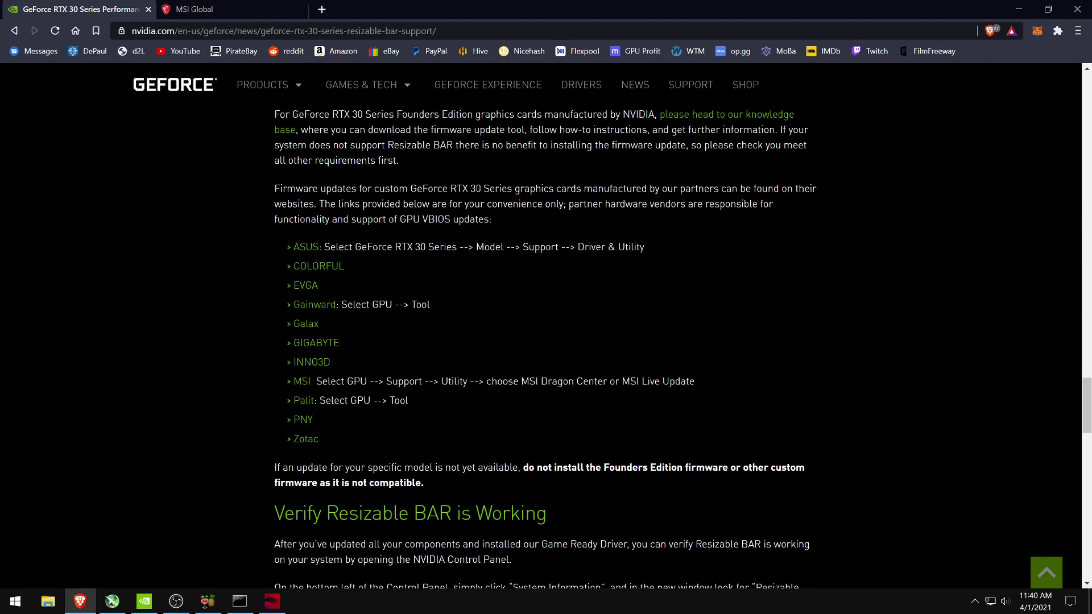
{"action": "left_click_drag", "start_coordinate": [311, 381], "coordinate": [701, 378]}
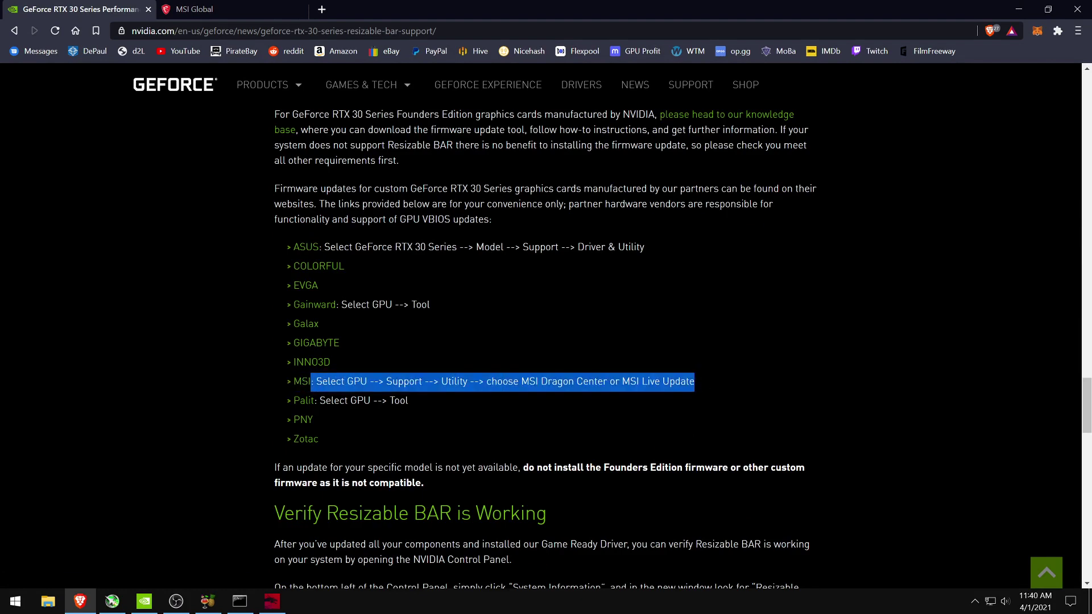
{"action": "left_click", "coordinate": [702, 378]}
{"action": "left_click", "coordinate": [269, 16]}
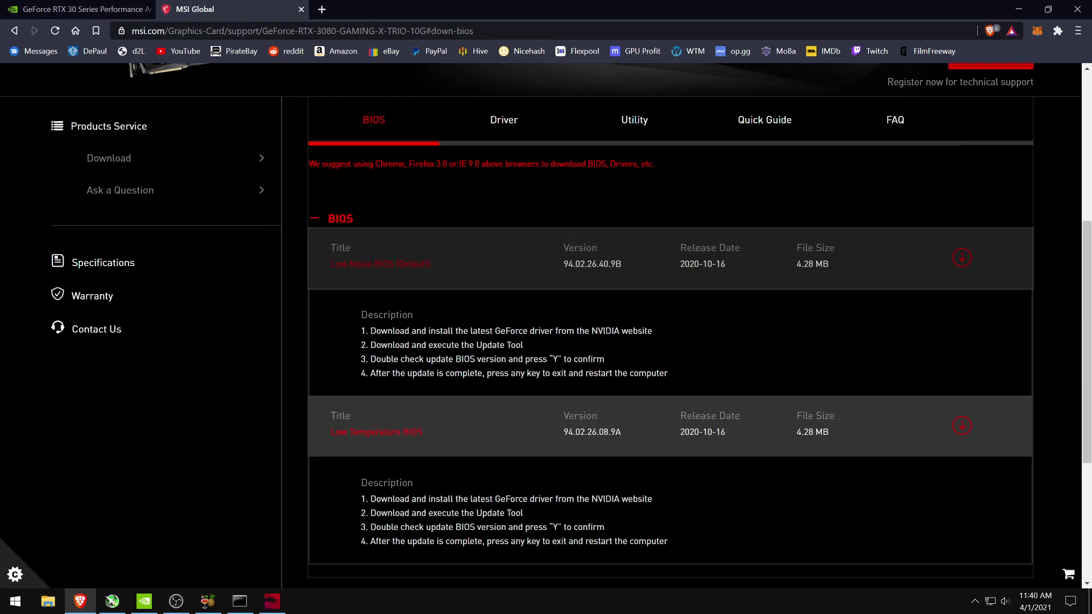
Step: Find the ReBAR BIOS note under MSI Dragon Center in the Utility list, then bring up Dragon Center
{"action": "scroll", "coordinate": [304, 147], "scroll_direction": "up", "scroll_amount": 3}
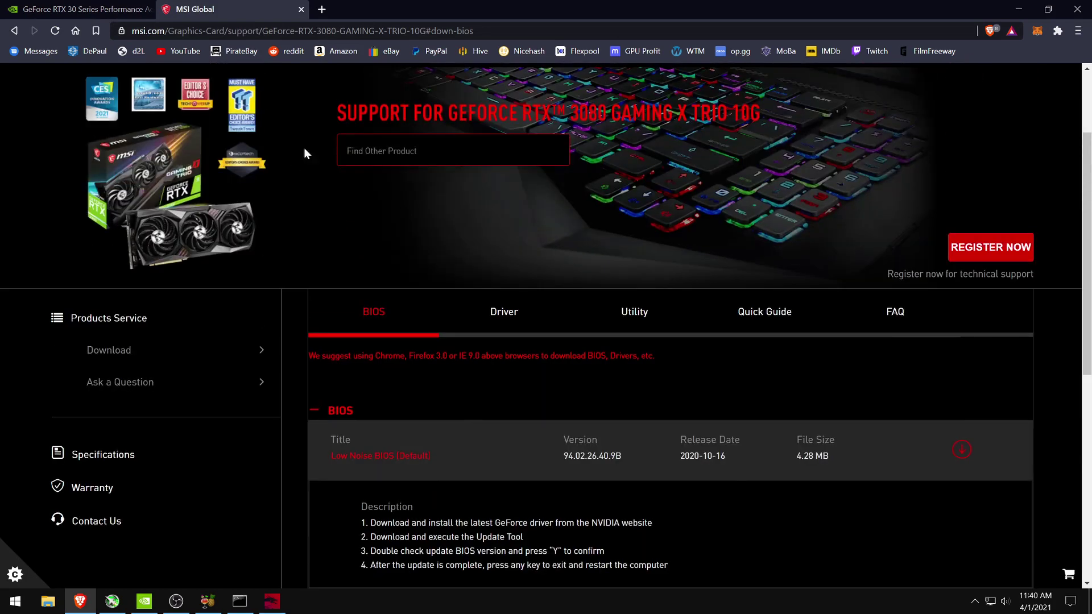
{"action": "scroll", "coordinate": [714, 405], "scroll_direction": "down", "scroll_amount": 4}
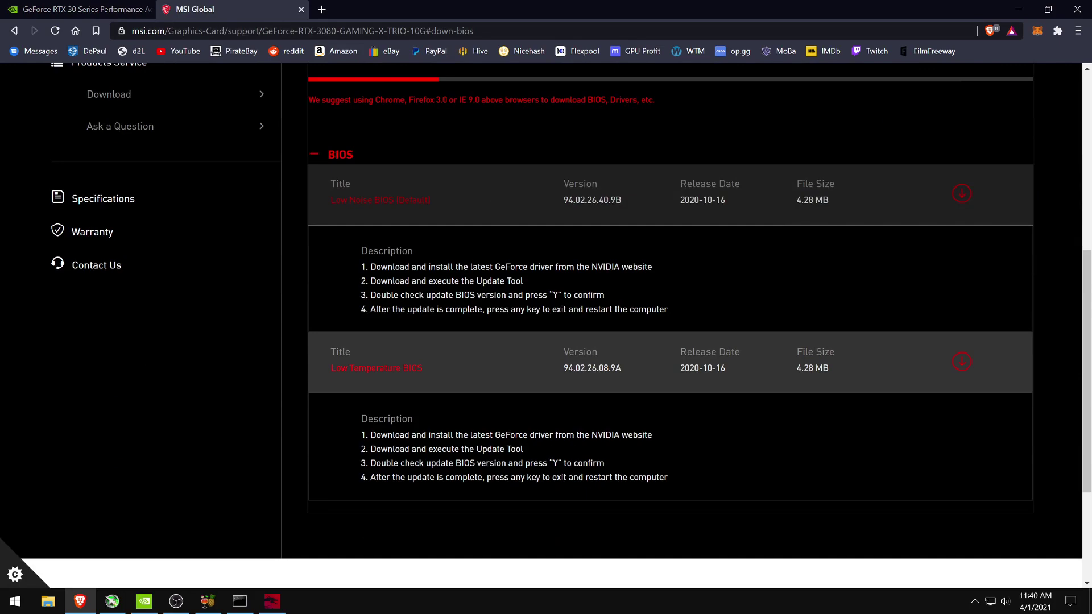
{"action": "scroll", "coordinate": [712, 319], "scroll_direction": "up", "scroll_amount": 3}
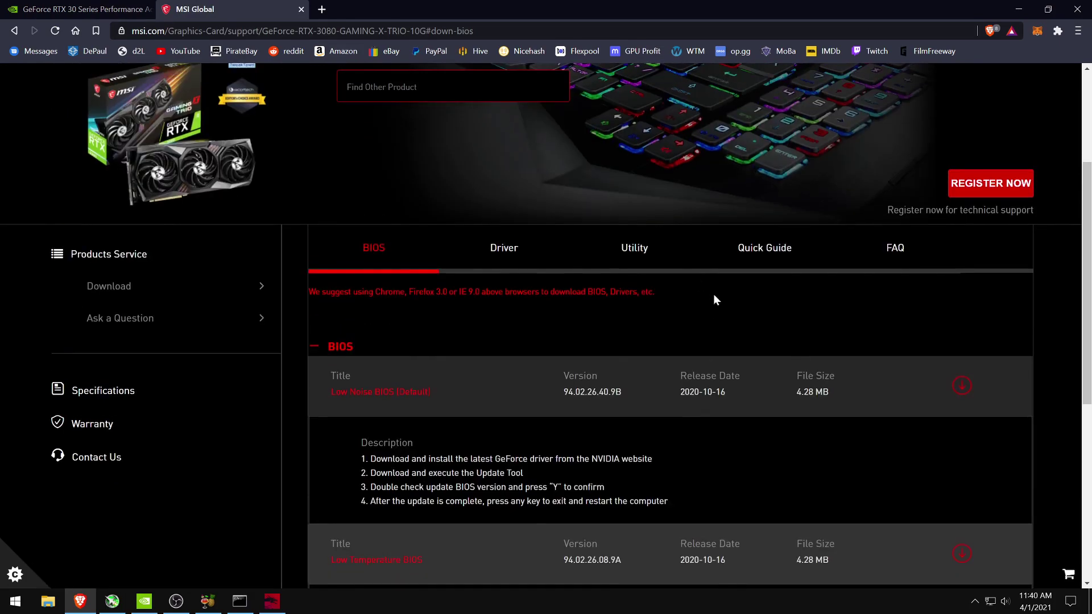
{"action": "left_click", "coordinate": [630, 251]}
{"action": "scroll", "coordinate": [736, 310], "scroll_direction": "down", "scroll_amount": 3}
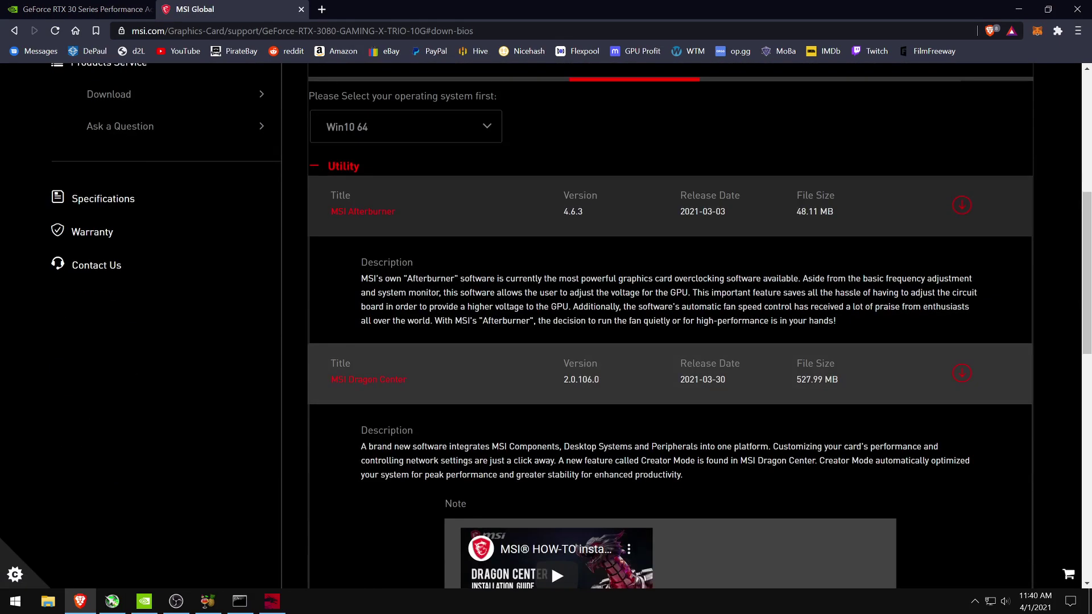
{"action": "scroll", "coordinate": [802, 316], "scroll_direction": "down", "scroll_amount": 3}
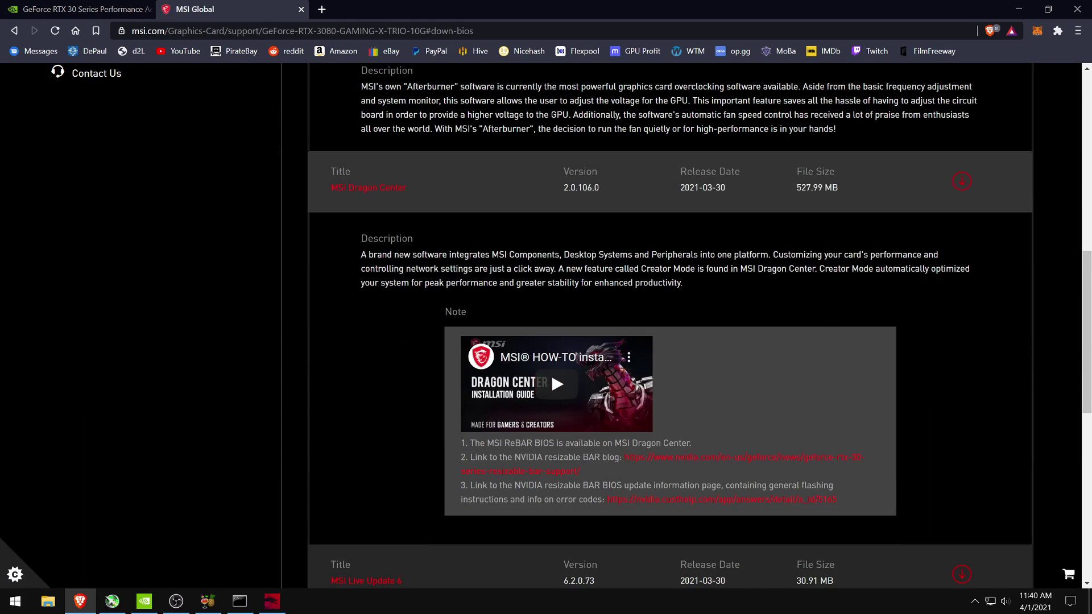
{"action": "left_click_drag", "start_coordinate": [525, 457], "coordinate": [611, 457]}
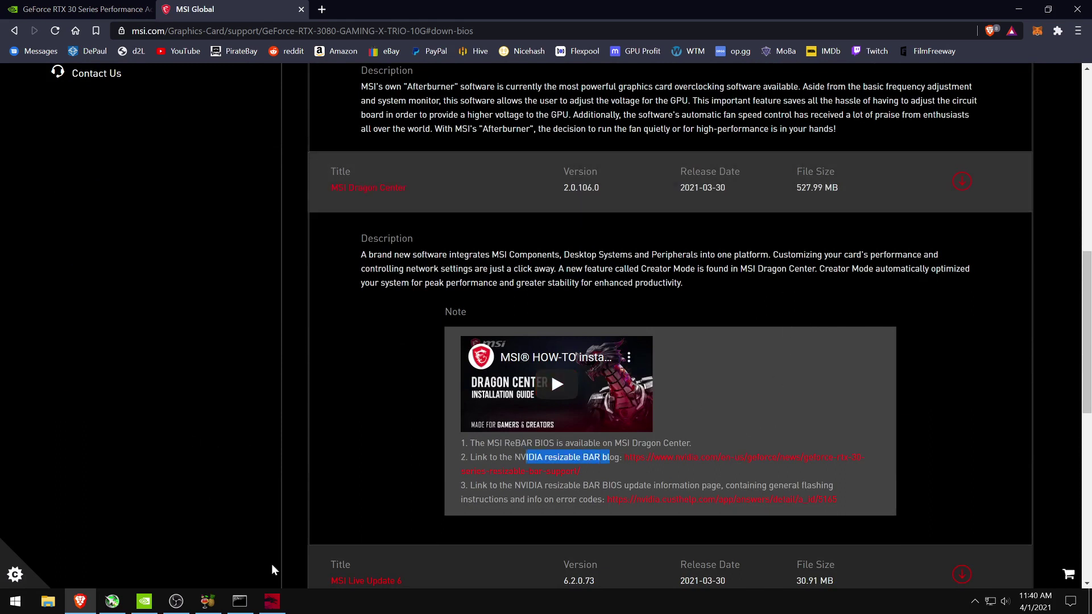
{"action": "left_click", "coordinate": [272, 601]}
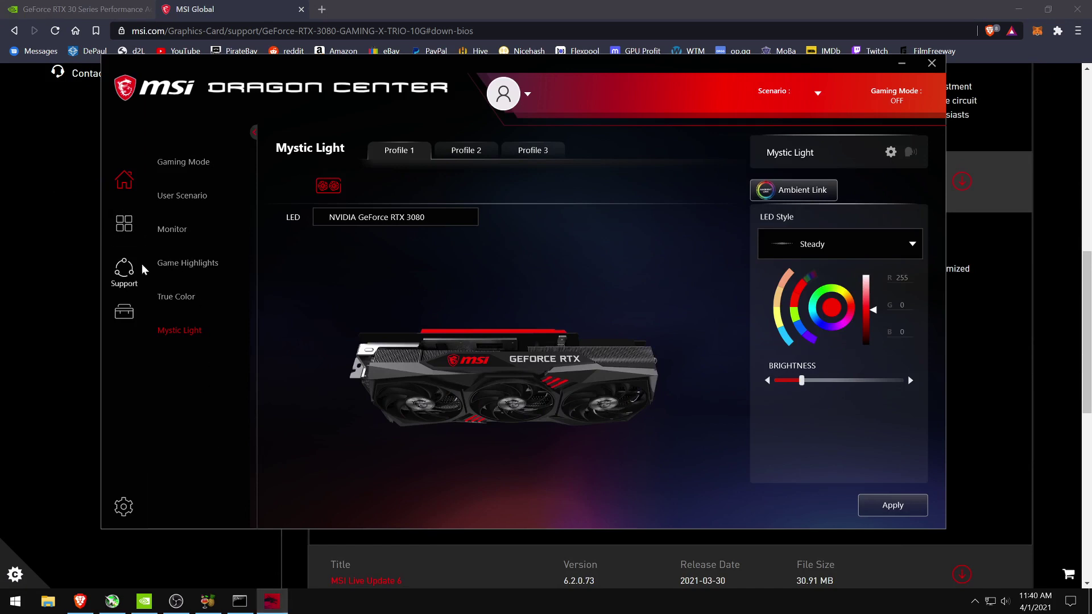
Step: Open Dragon Center's Live Update page, then return to MSI's 2.0.106.0 download page
{"action": "left_click", "coordinate": [130, 282]}
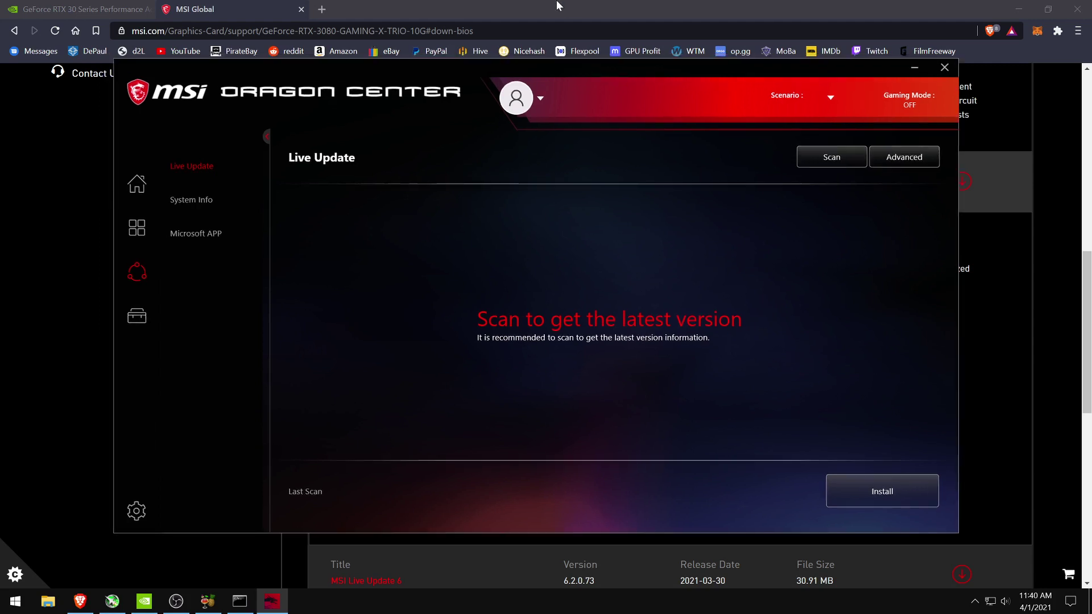
{"action": "left_click", "coordinate": [585, 62]}
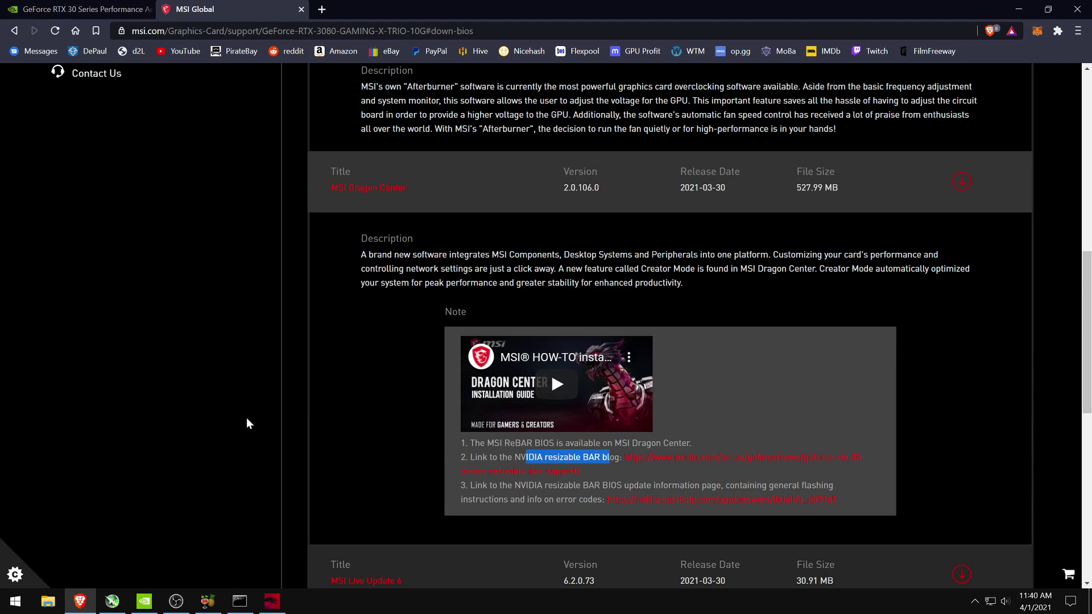
Step: Show the ETH-Flexpool T-Rex console mining at 59.25 MH/s, move it down-right, and recall Afterburner
{"action": "left_click", "coordinate": [244, 607]}
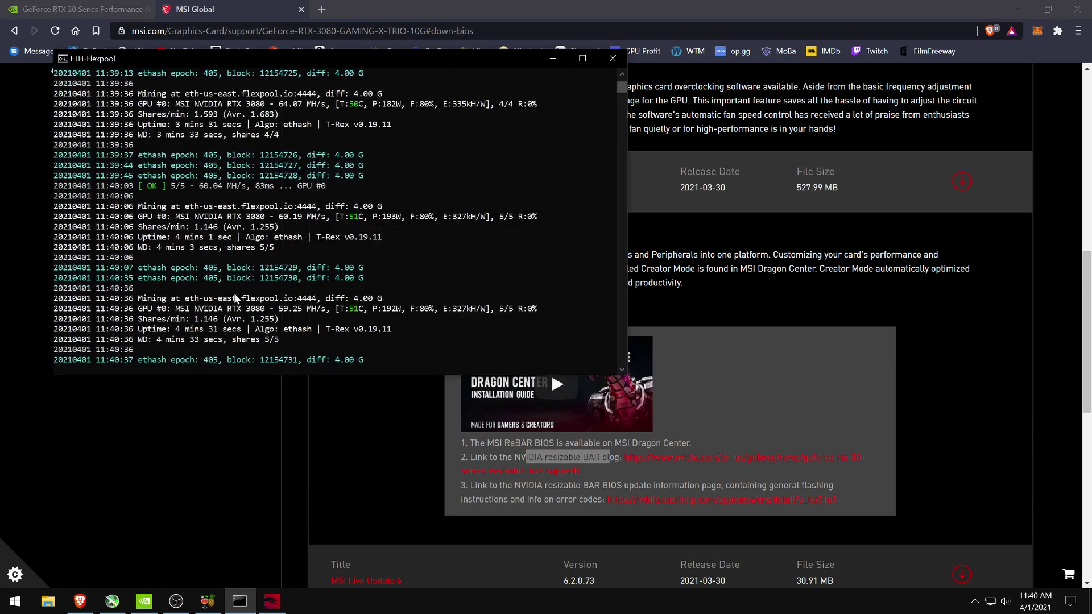
{"action": "left_click_drag", "start_coordinate": [306, 64], "coordinate": [412, 141]}
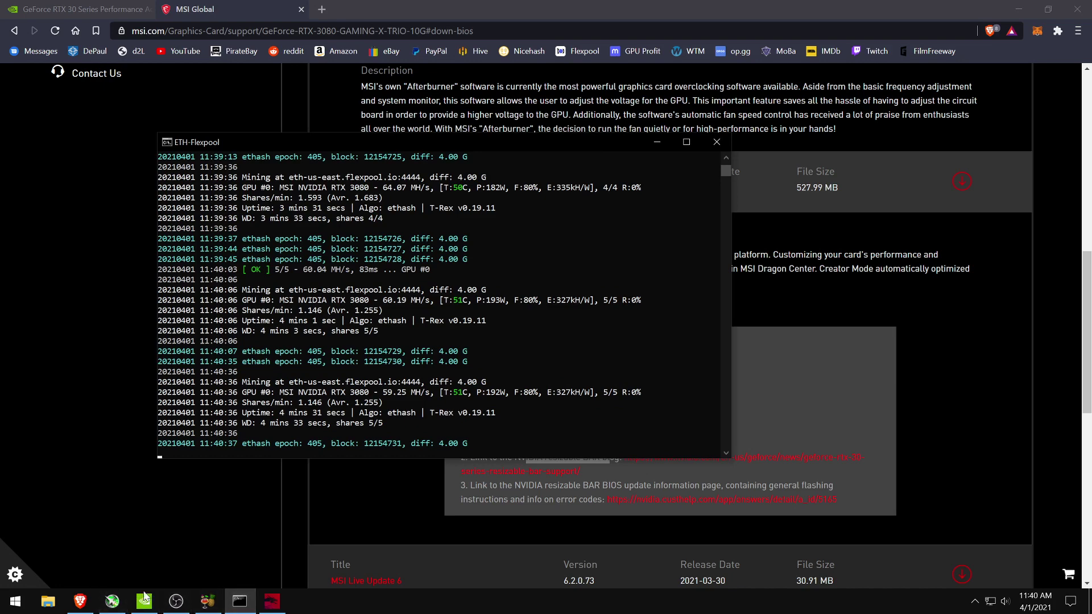
{"action": "left_click", "coordinate": [100, 601]}
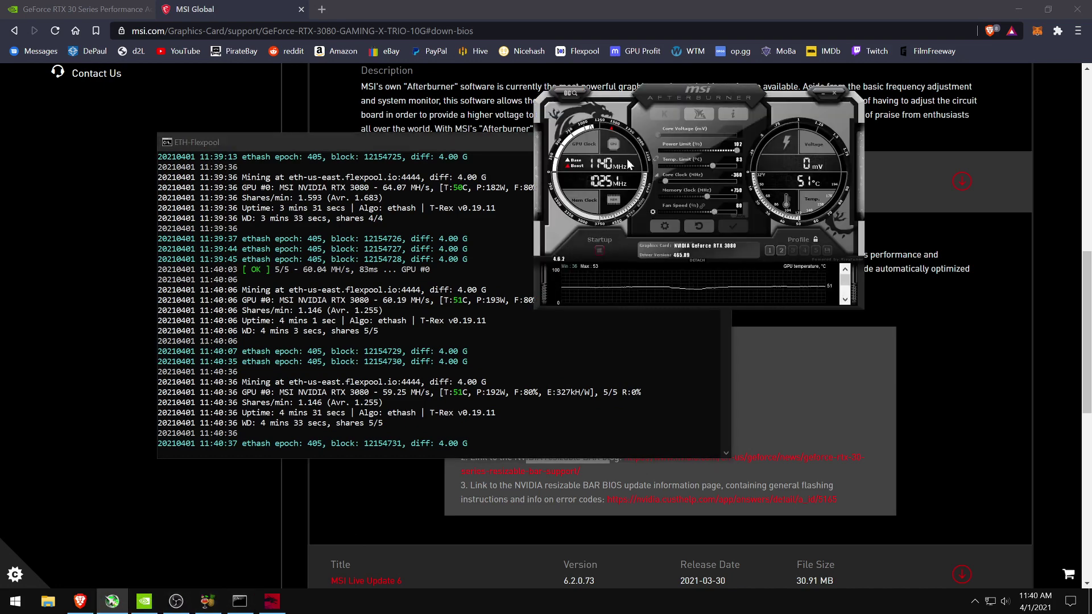
Step: Reposition Afterburner and open its Voltage/Frequency curve editor spanning 700–1250 mV
{"action": "left_click_drag", "start_coordinate": [626, 159], "coordinate": [686, 216]}
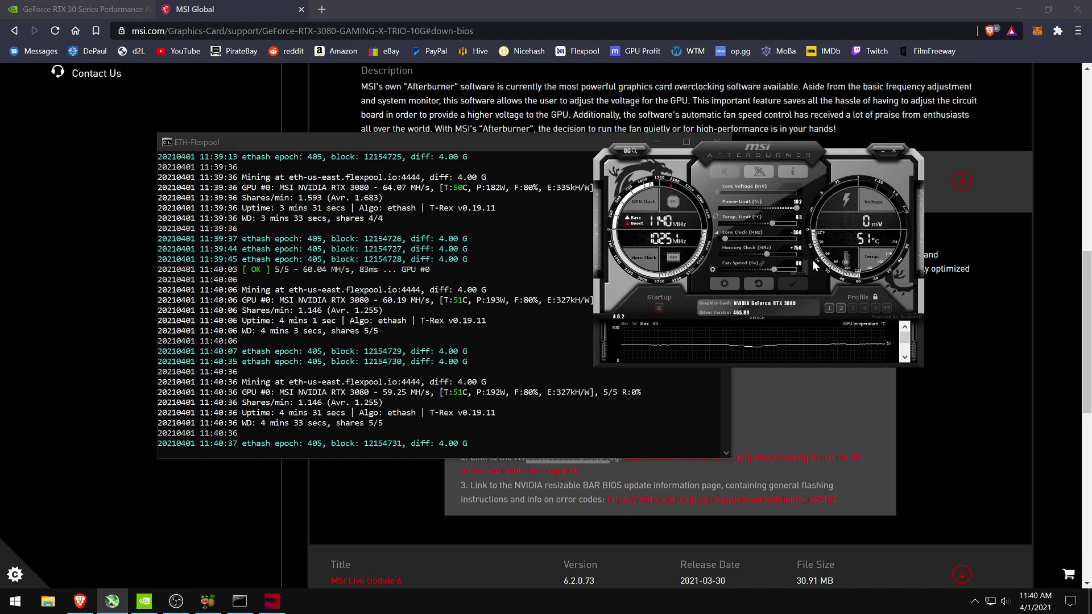
{"action": "left_click_drag", "start_coordinate": [773, 146], "coordinate": [703, 133]}
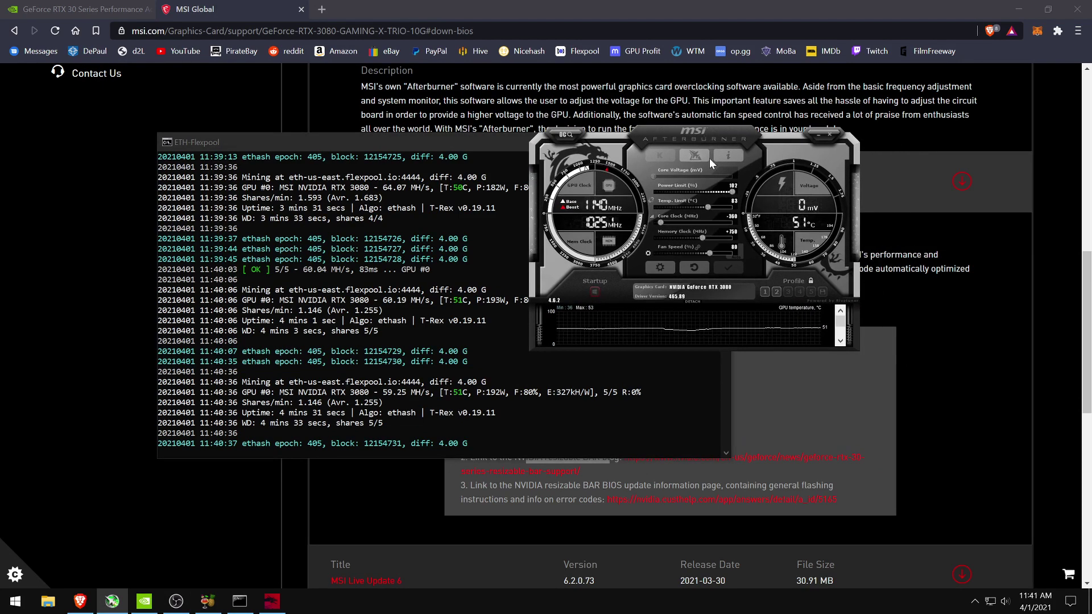
{"action": "left_click", "coordinate": [708, 158]}
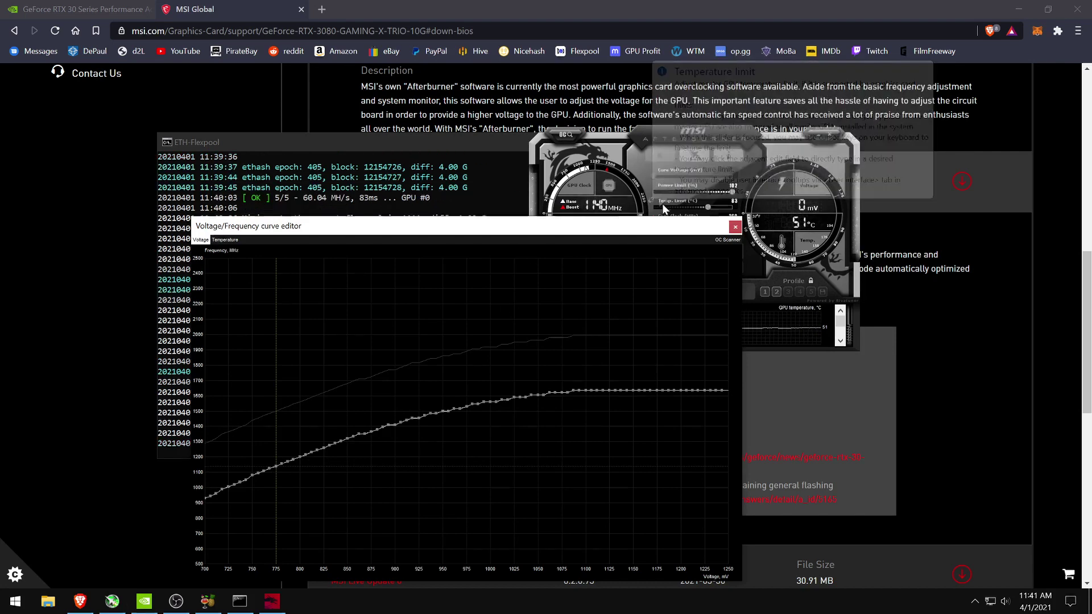
Step: Place the ETH-Flexpool console at the top of the screen with the curve editor below it
{"action": "left_click_drag", "start_coordinate": [689, 131], "coordinate": [812, 45]}
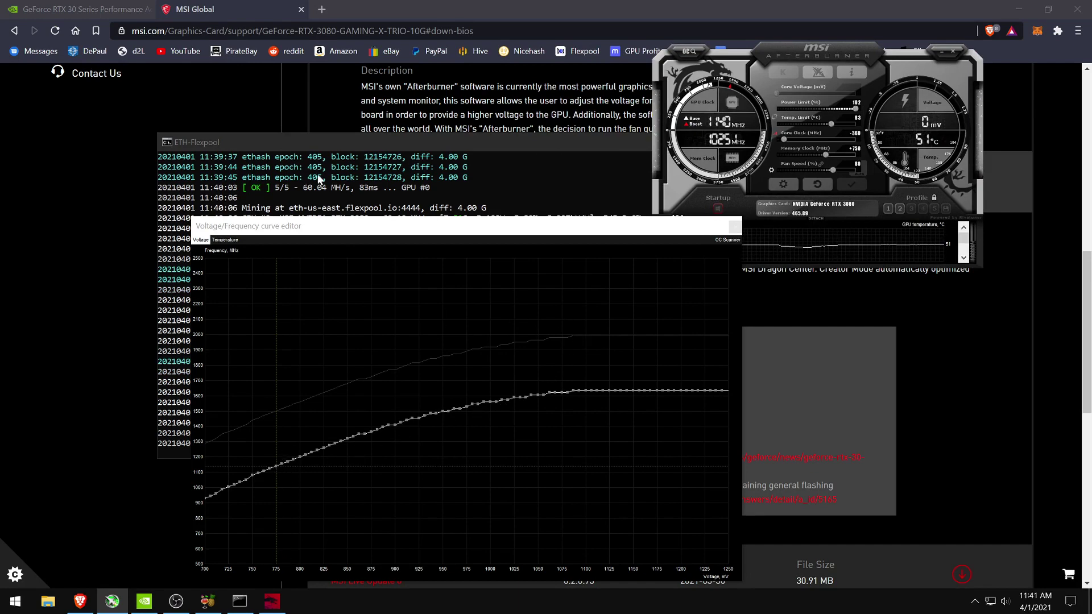
{"action": "left_click", "coordinate": [384, 138]}
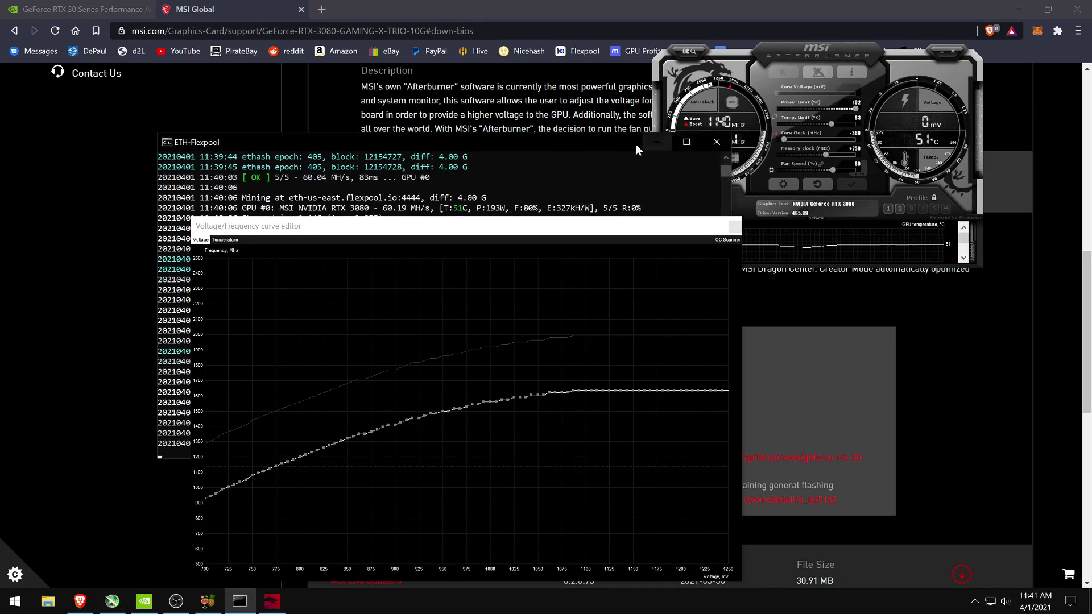
{"action": "left_click_drag", "start_coordinate": [636, 145], "coordinate": [629, 71]}
{"action": "left_click_drag", "start_coordinate": [670, 233], "coordinate": [639, 423]}
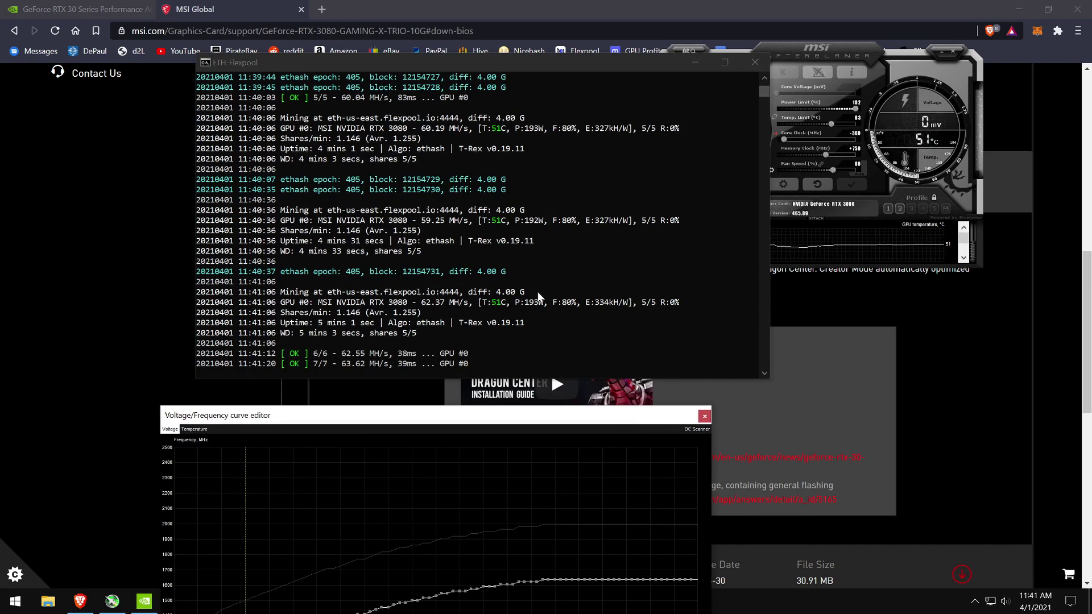
Step: Raise then lower the 775 mV curve point, applying each, leaving core clock at -382
{"action": "left_click_drag", "start_coordinate": [356, 415], "coordinate": [450, 187]}
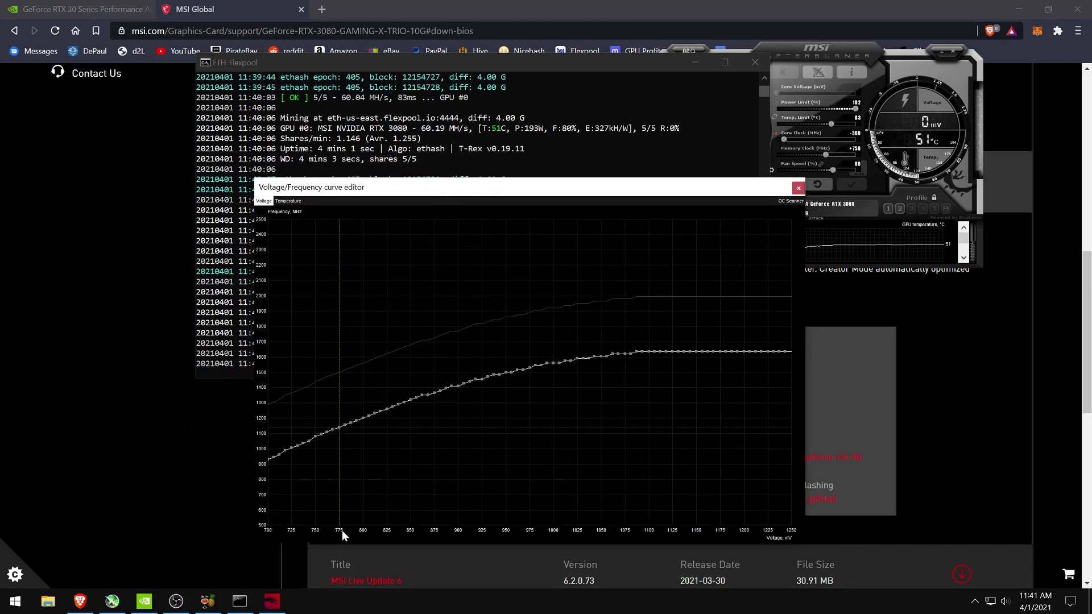
{"action": "left_click_drag", "start_coordinate": [339, 427], "coordinate": [341, 384]}
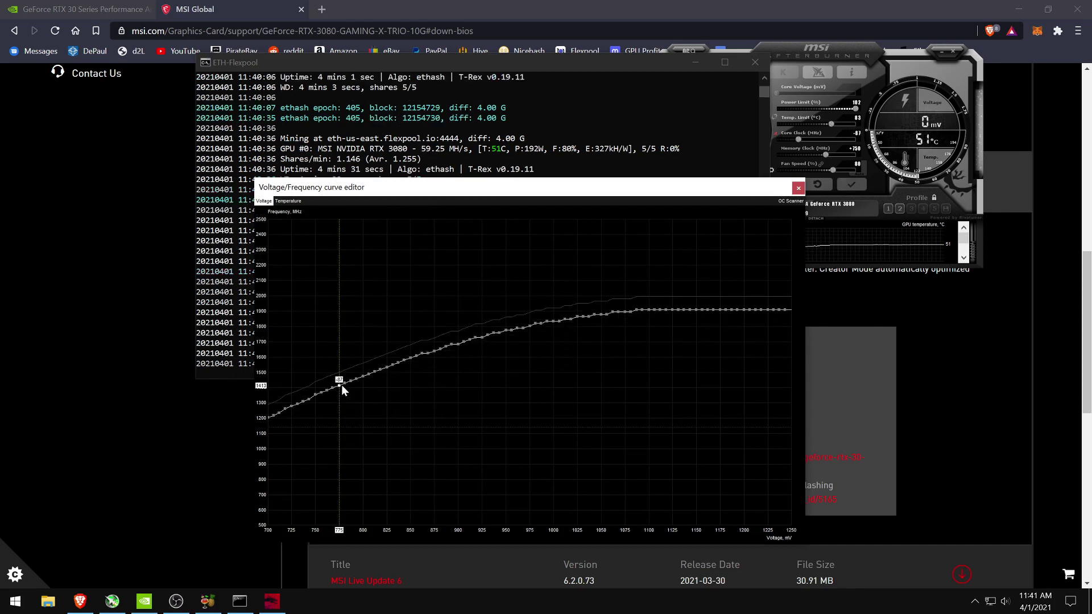
{"action": "left_click", "coordinate": [850, 184]}
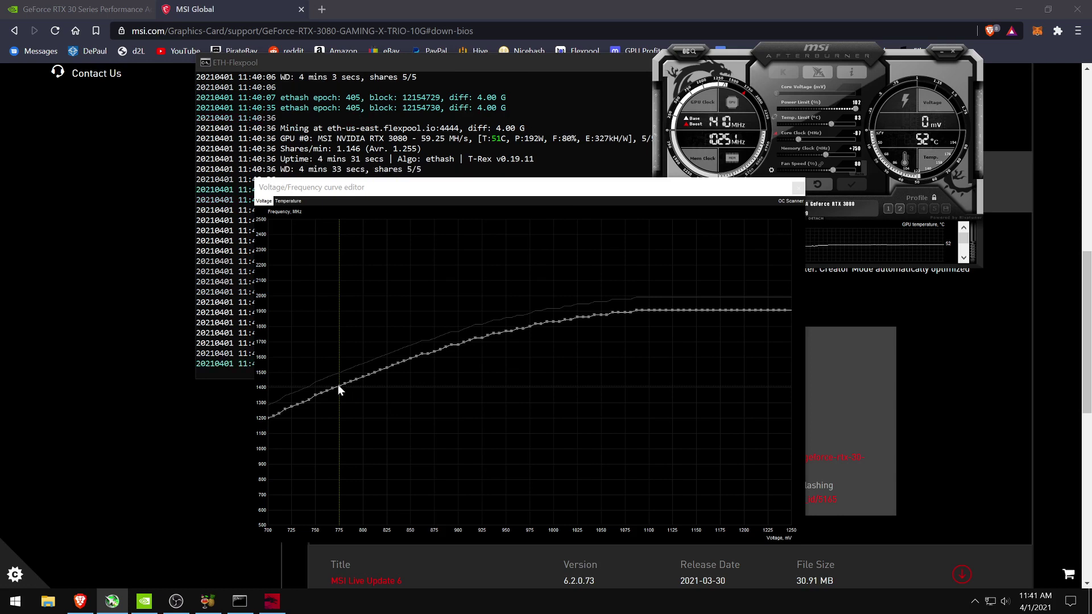
{"action": "left_click_drag", "start_coordinate": [339, 386], "coordinate": [339, 428]}
{"action": "left_click", "coordinate": [851, 184]}
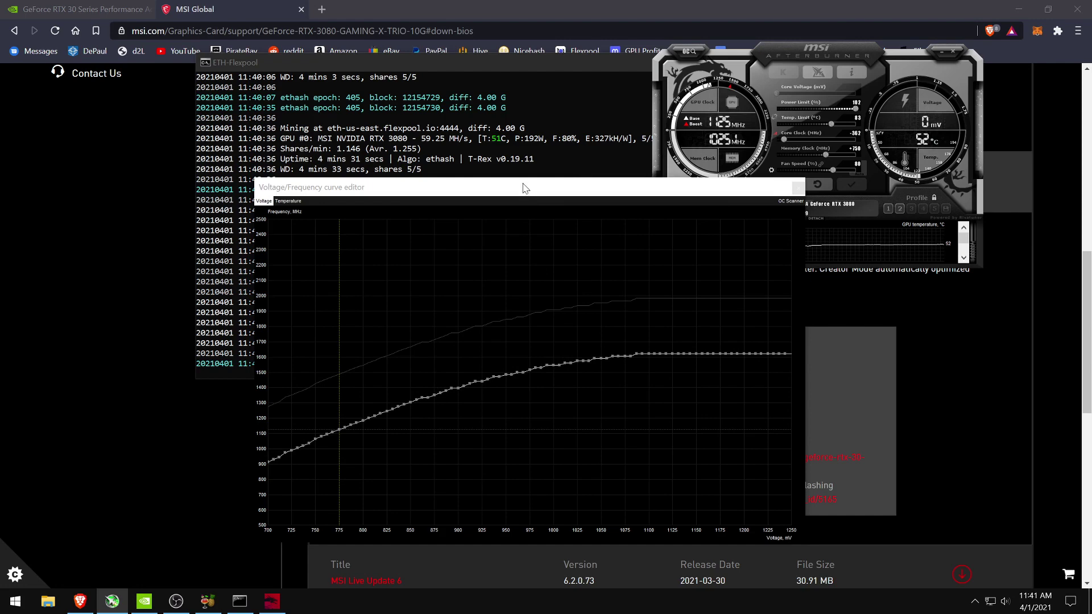
Step: Rearrange the curve editor and mining console so Afterburner shows beside the 65.28 MH/s log
{"action": "left_click_drag", "start_coordinate": [524, 188], "coordinate": [447, 254]}
{"action": "left_click", "coordinate": [503, 61]}
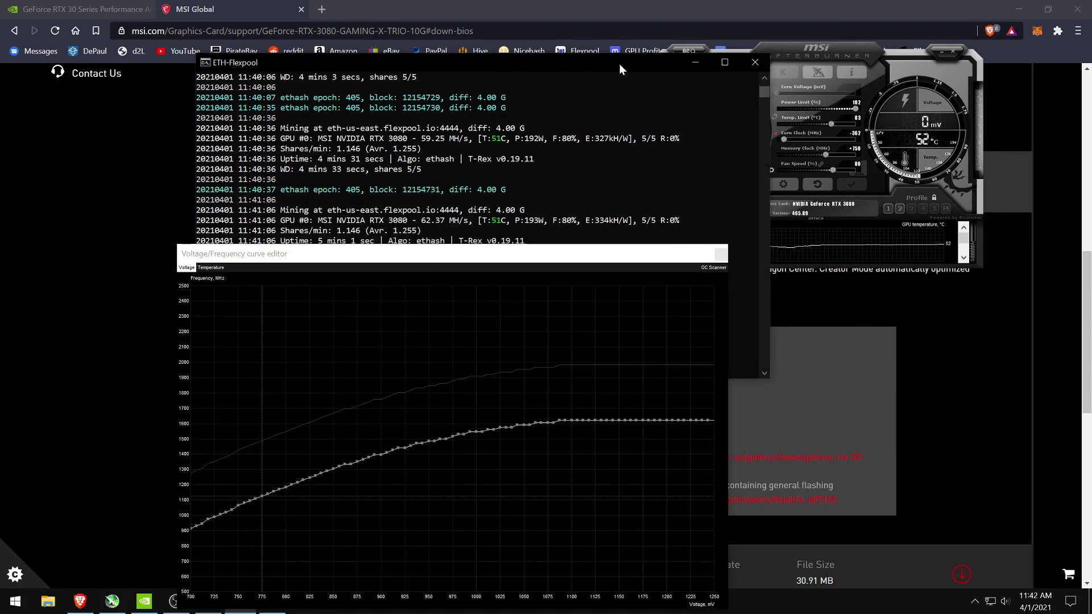
{"action": "left_click_drag", "start_coordinate": [619, 64], "coordinate": [696, 71]}
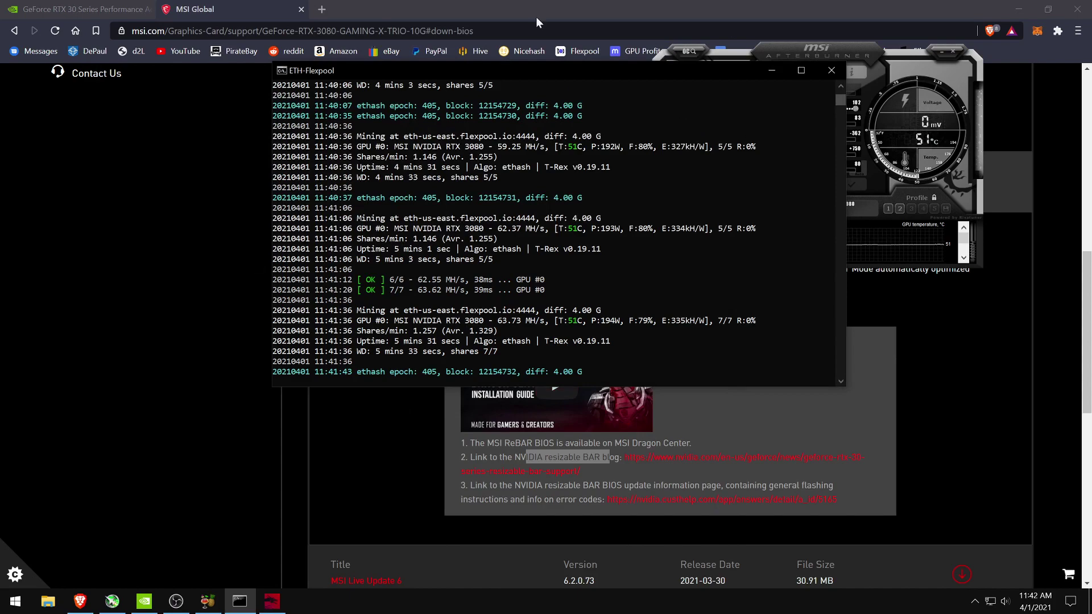
{"action": "left_click_drag", "start_coordinate": [503, 70], "coordinate": [427, 91]}
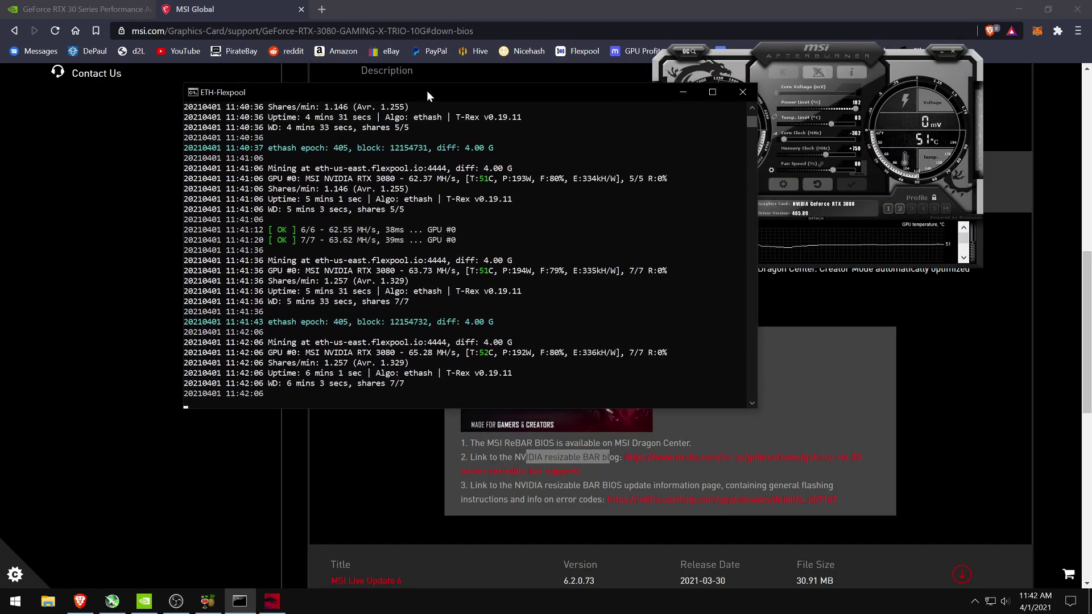